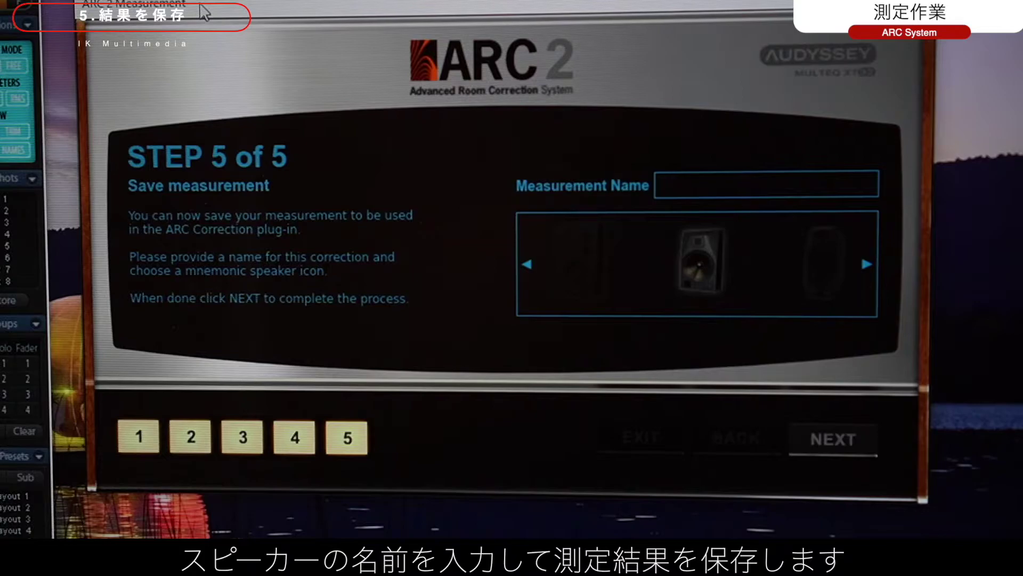
Save the speaker measurement under the name SC205 and finish the ARC 2 Measurement wizard
left_click(718, 188)
type("SC")
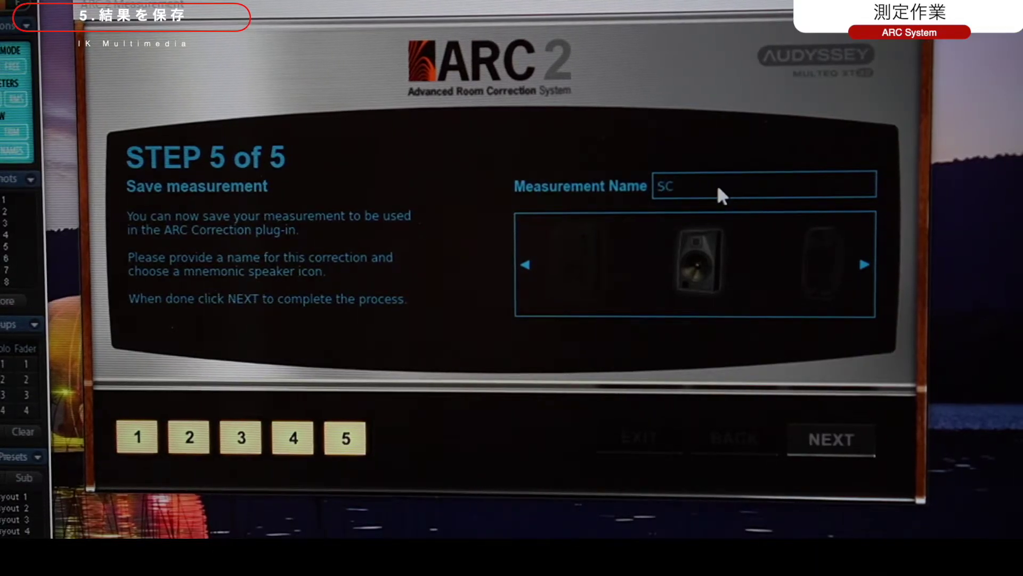
type("205")
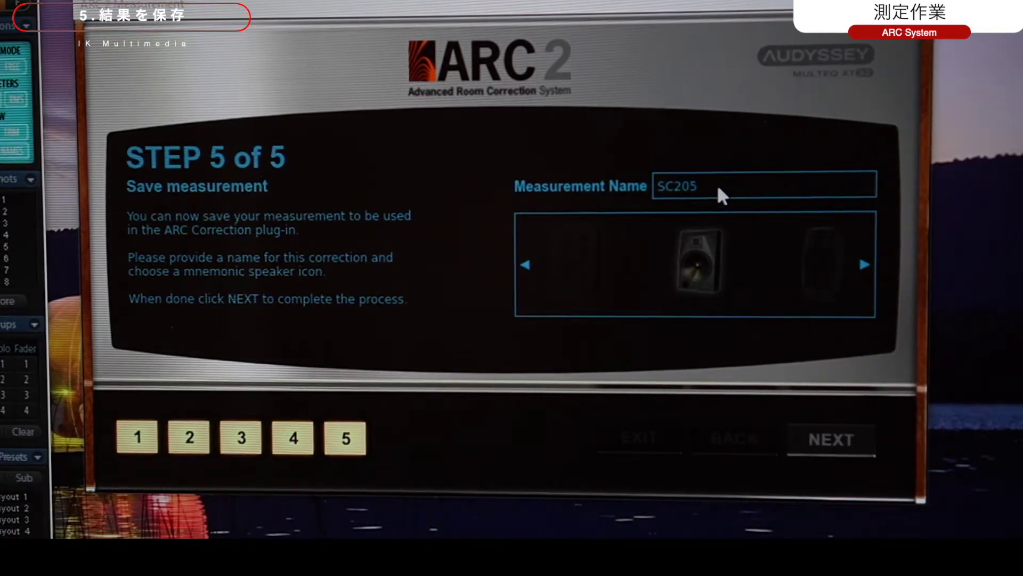
left_click(847, 438)
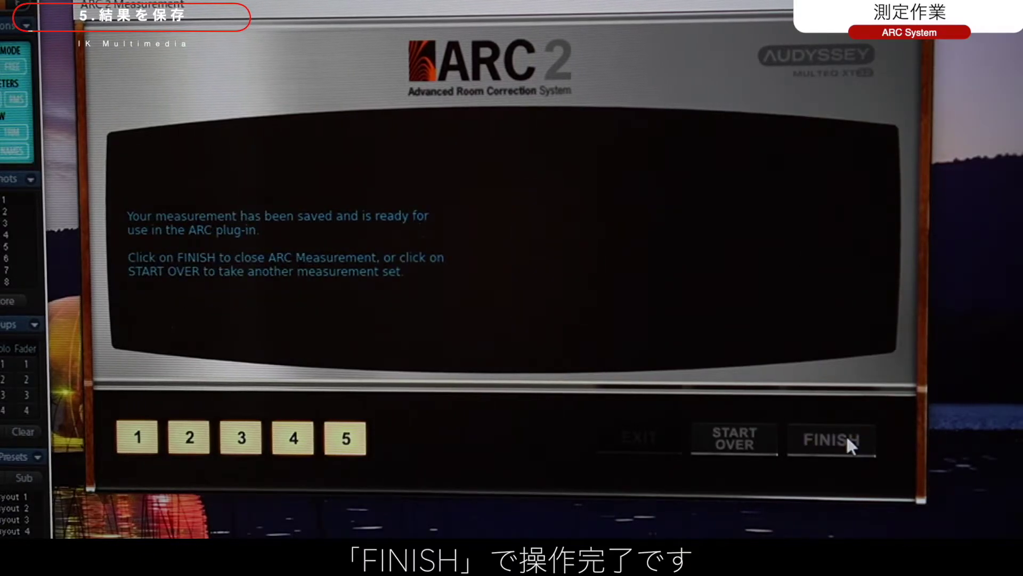
left_click(847, 440)
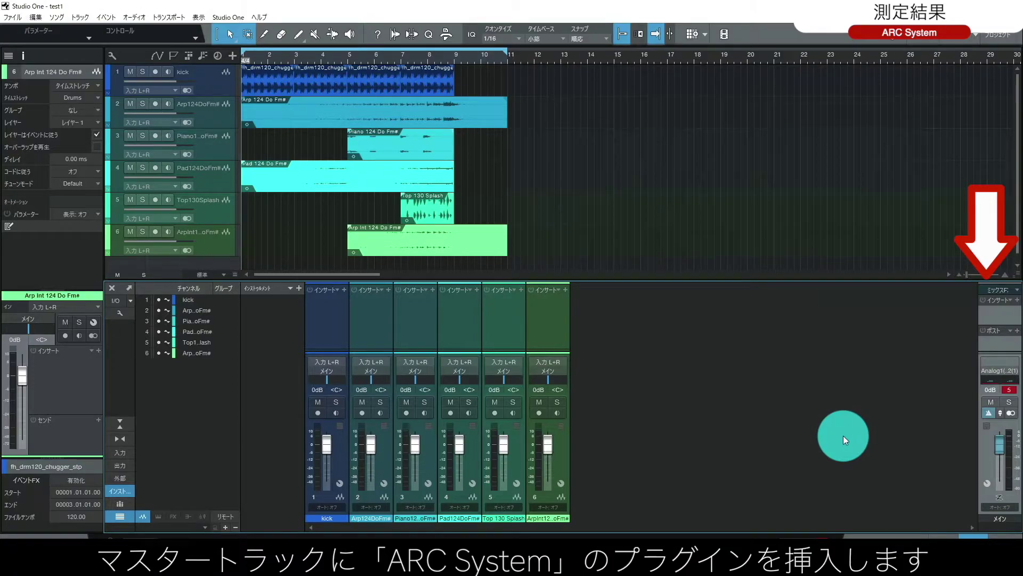
In Studio One, insert the IK Multimedia ARC 2 plug-in on the main output channel
left_click(1018, 301)
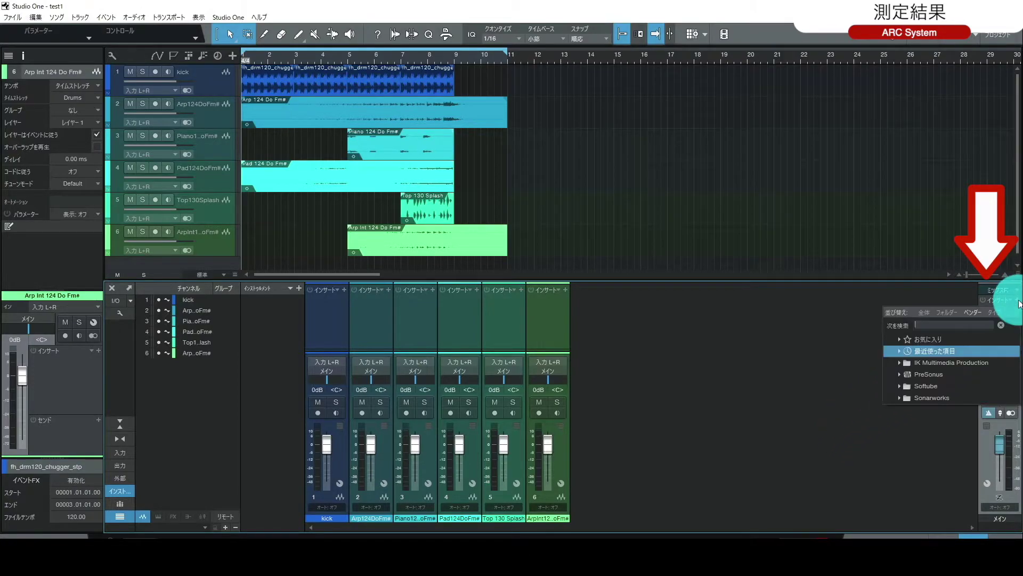
left_click(976, 364)
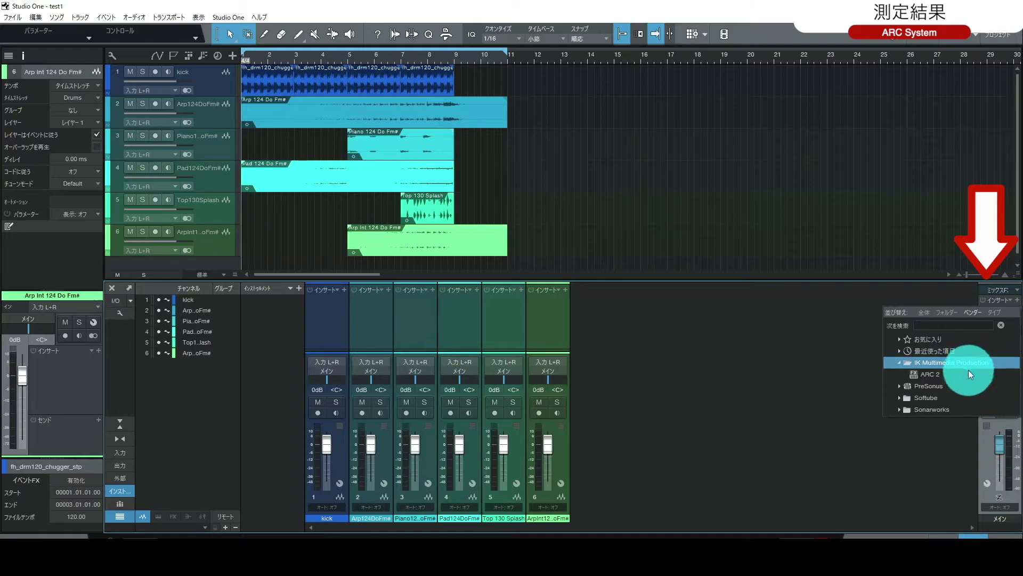
double_click(967, 373)
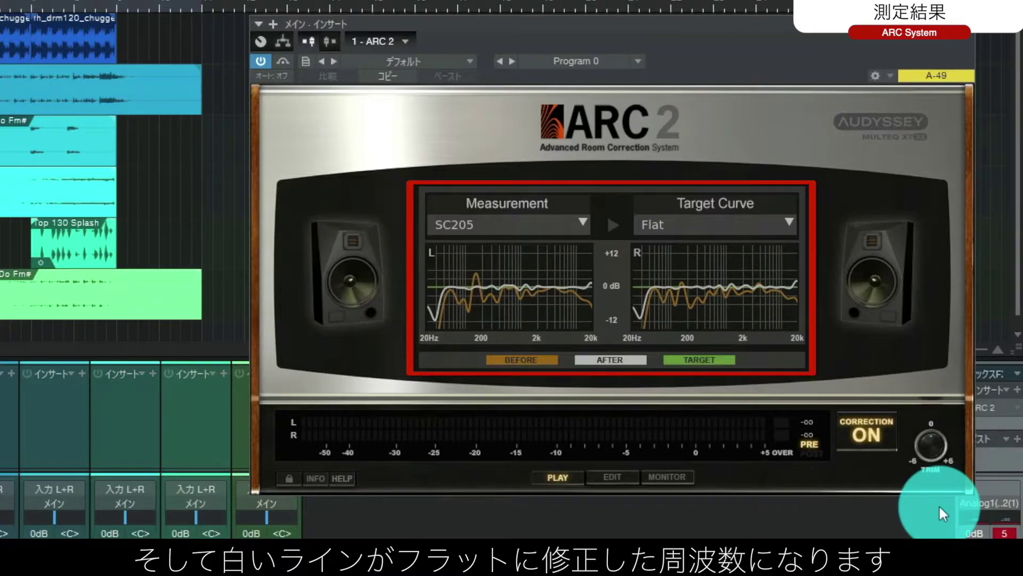
Try the target curves HF Rolloff 1, Flat MidComp and HF Rolloff 1 MidComp in ARC 2, and return to Flat
left_click(778, 221)
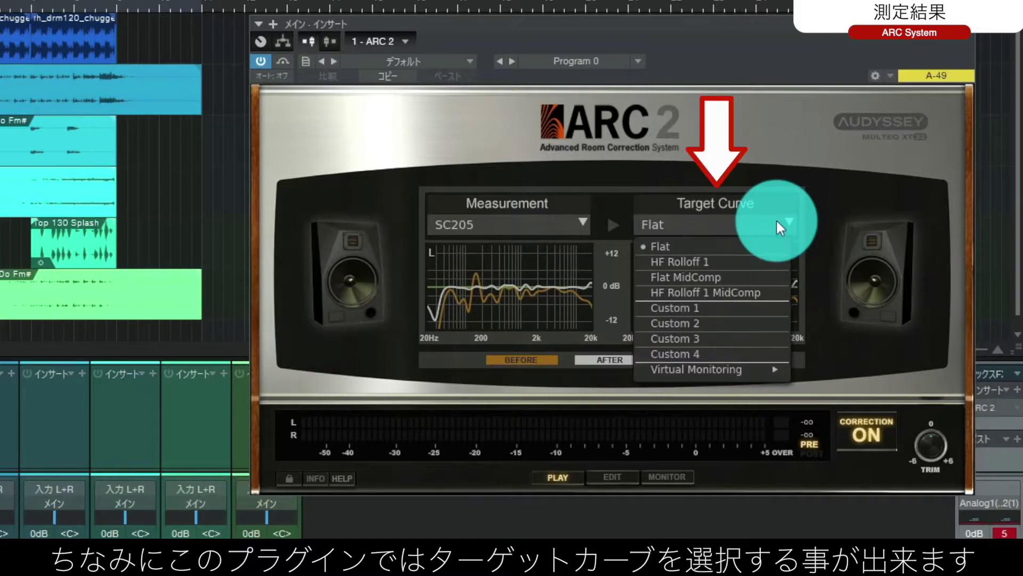
left_click(748, 261)
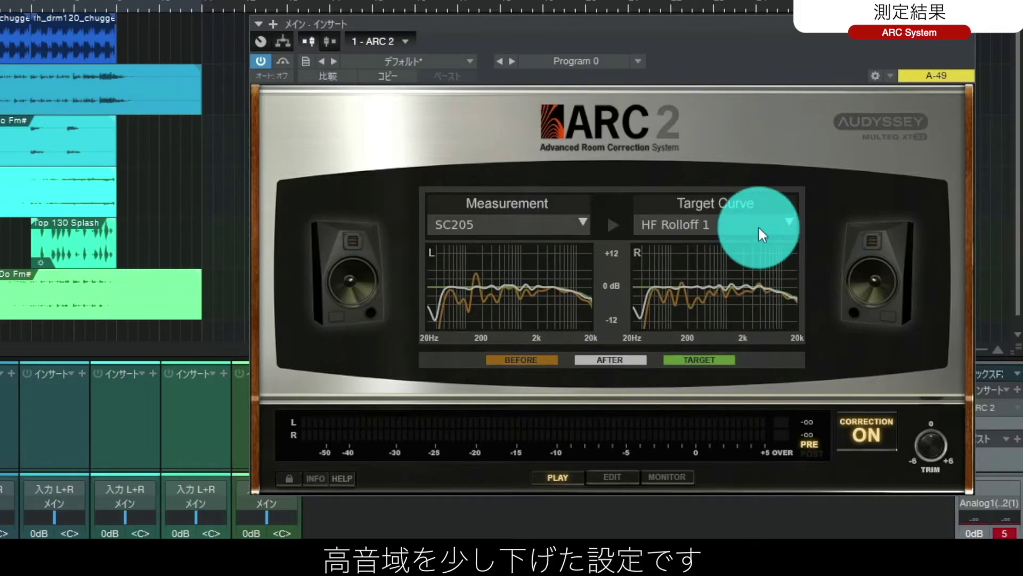
left_click(758, 226)
left_click(745, 276)
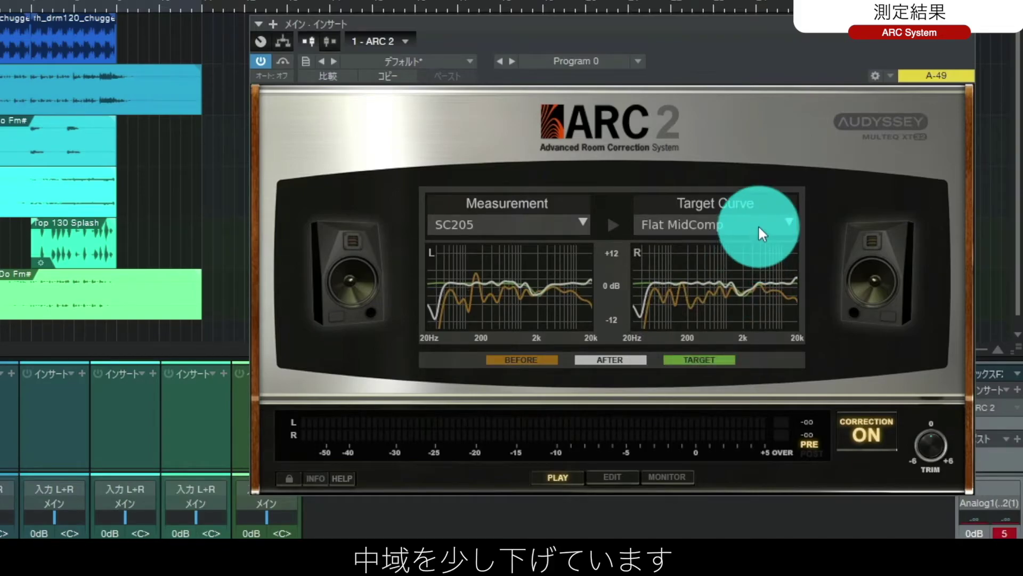
left_click(757, 225)
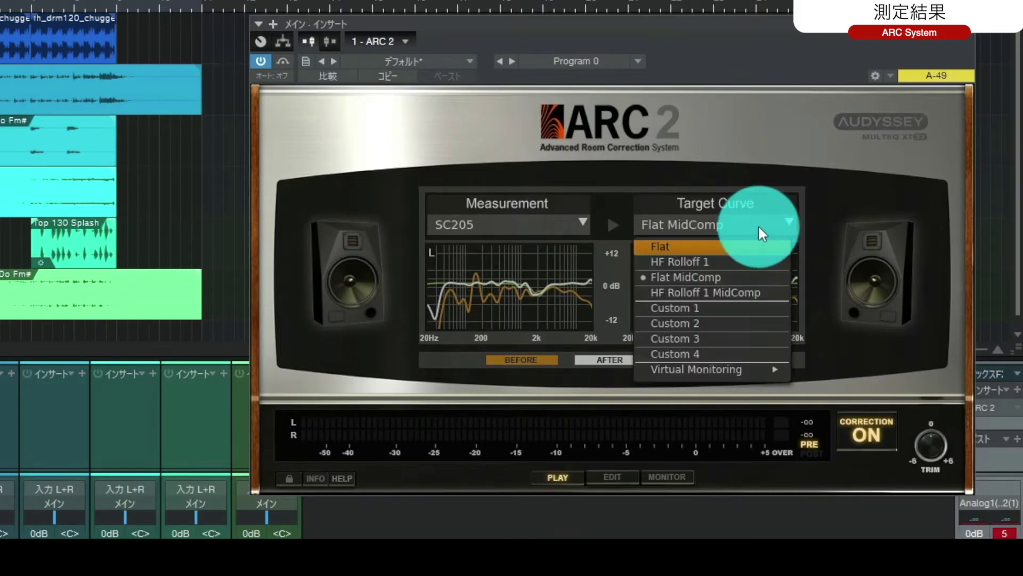
left_click(740, 291)
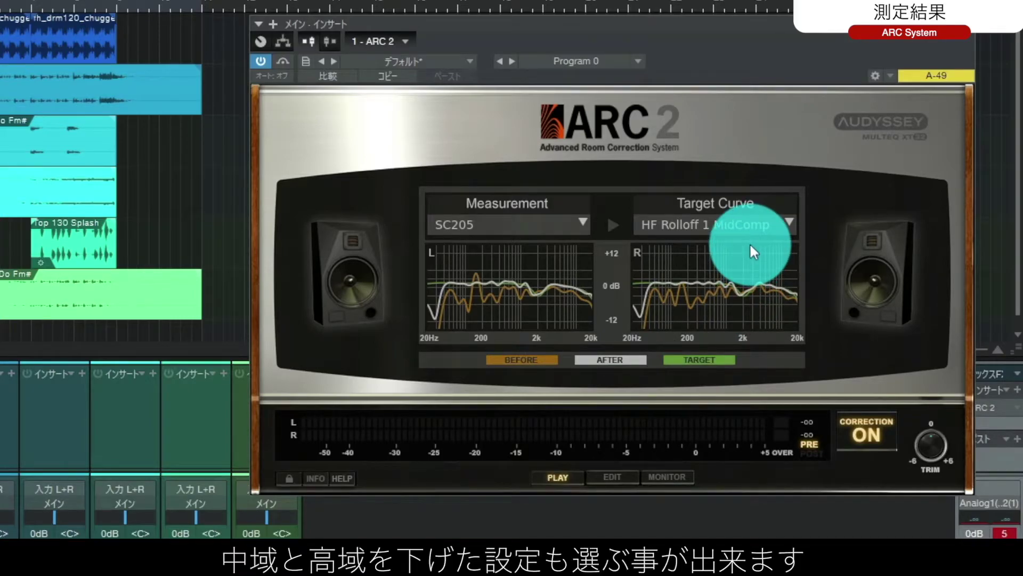
left_click(750, 226)
left_click(746, 246)
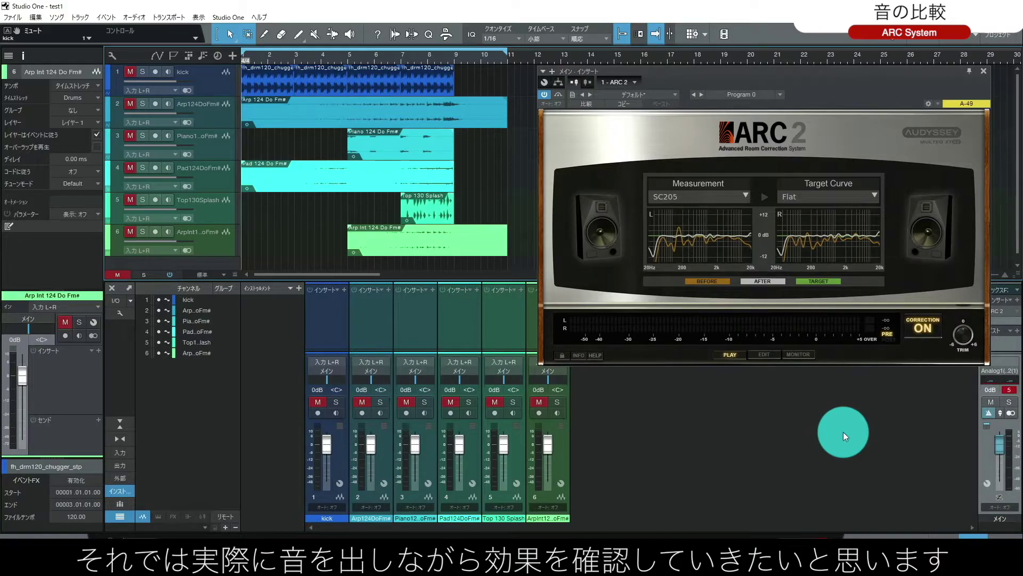
Bypass ARC 2, unmute the kick track and play the drum loop without correction
left_click(545, 96)
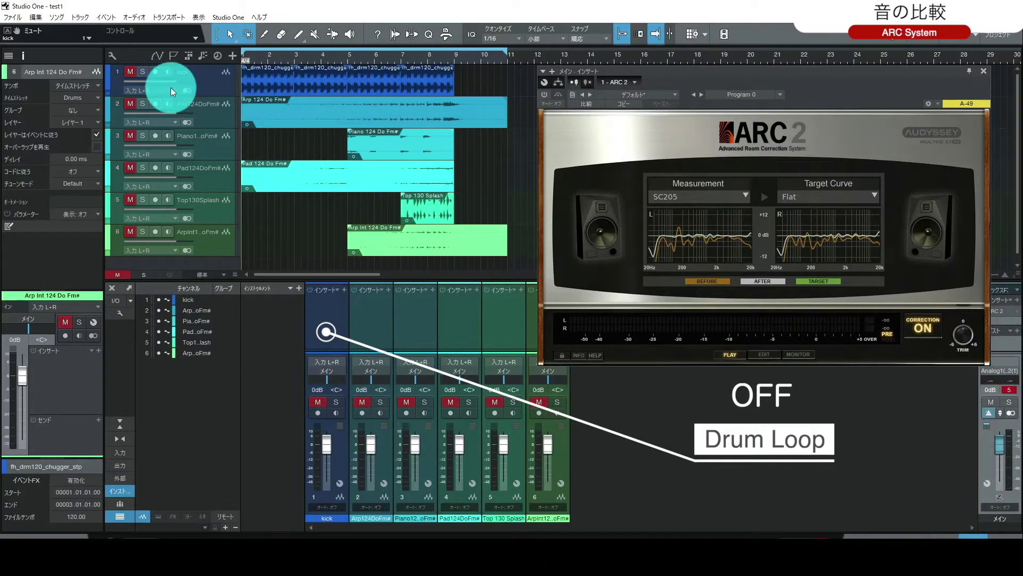
left_click(130, 72)
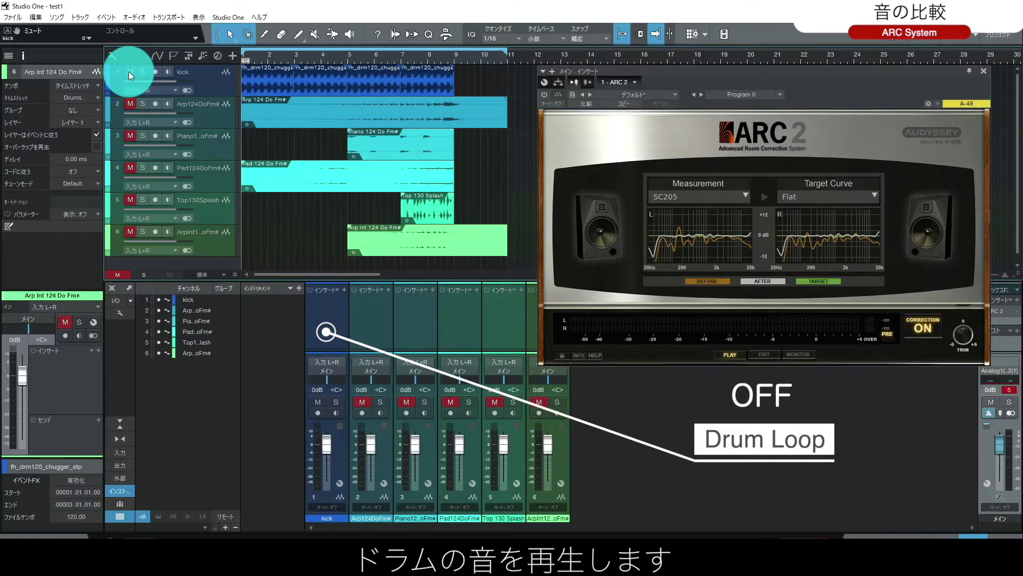
key("space")
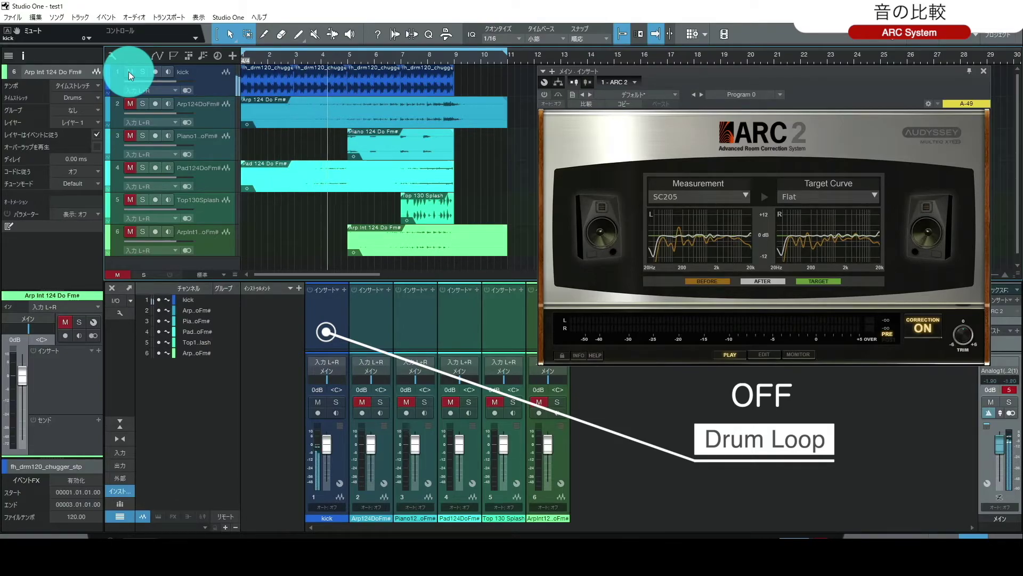
key("space")
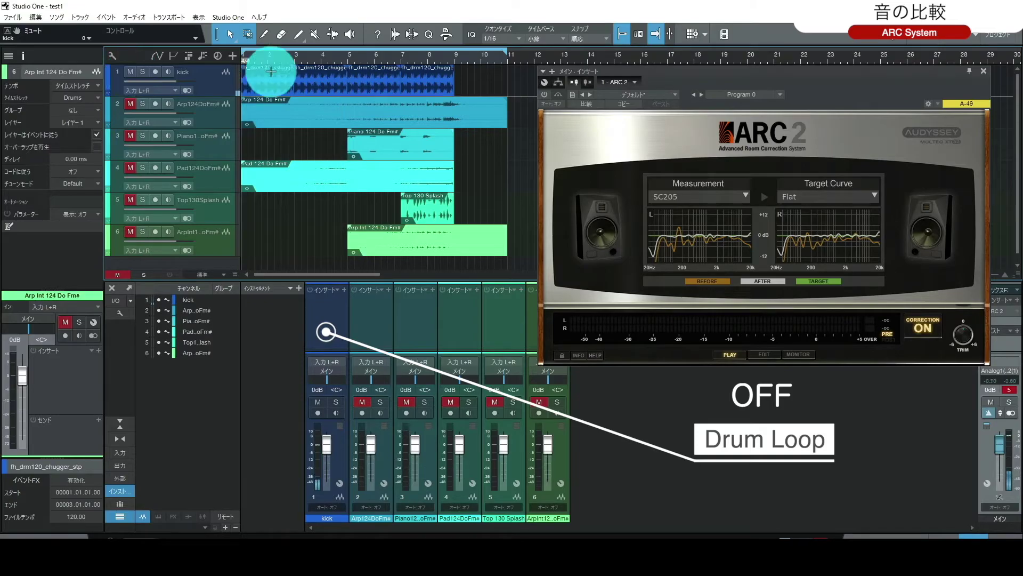
Activate ARC 2 on the main output and play the drum loop with correction
left_click(545, 94)
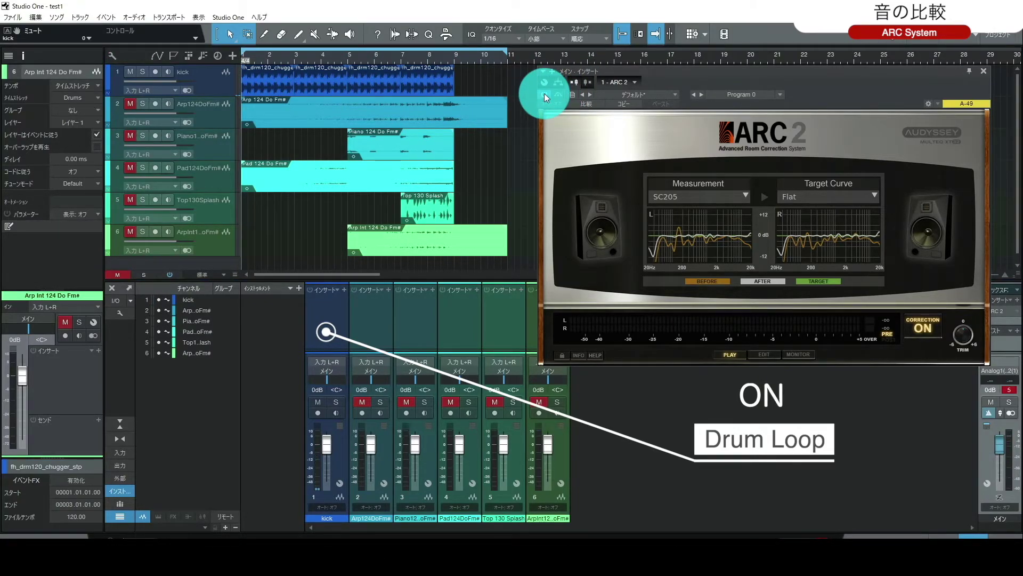
key("space")
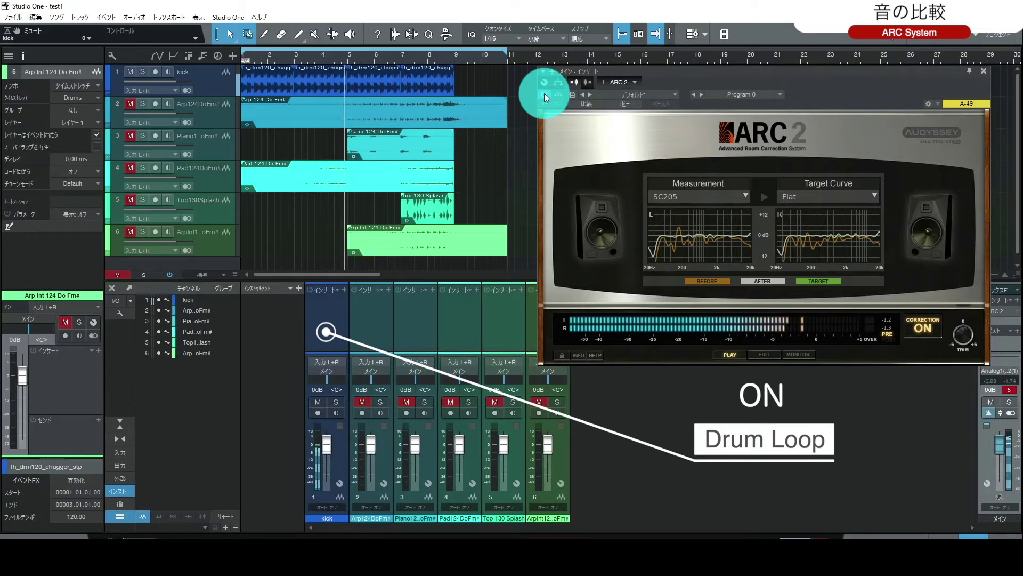
key("space")
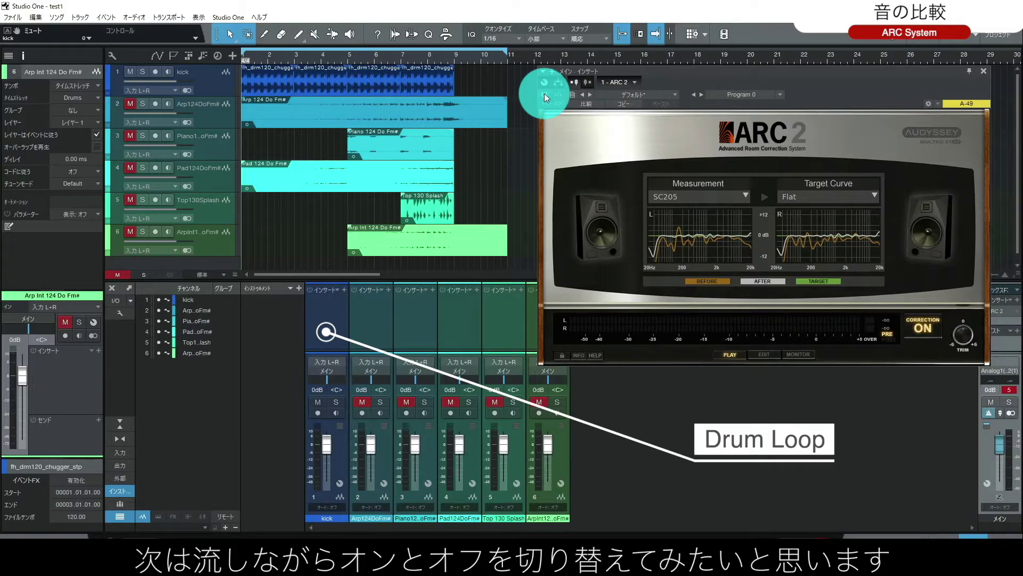
Play the drum loop while switching ARC 2 on and off to compare the sound
key("space")
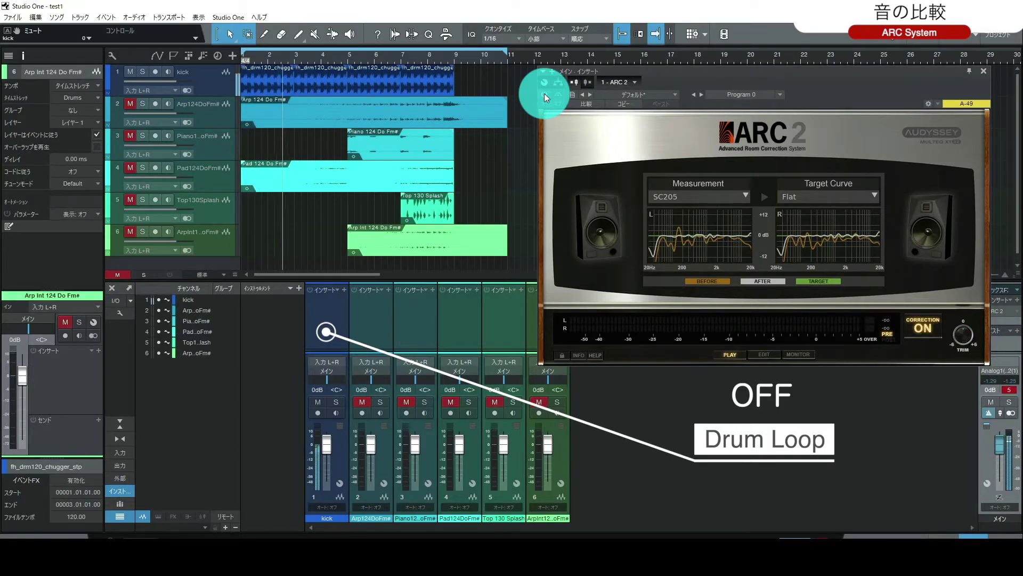
left_click(544, 94)
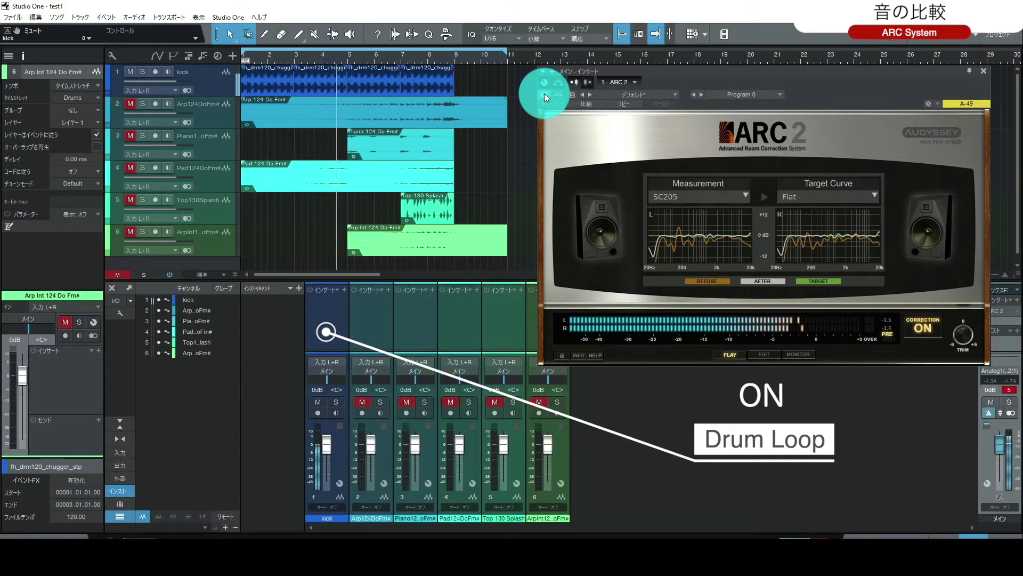
left_click(545, 94)
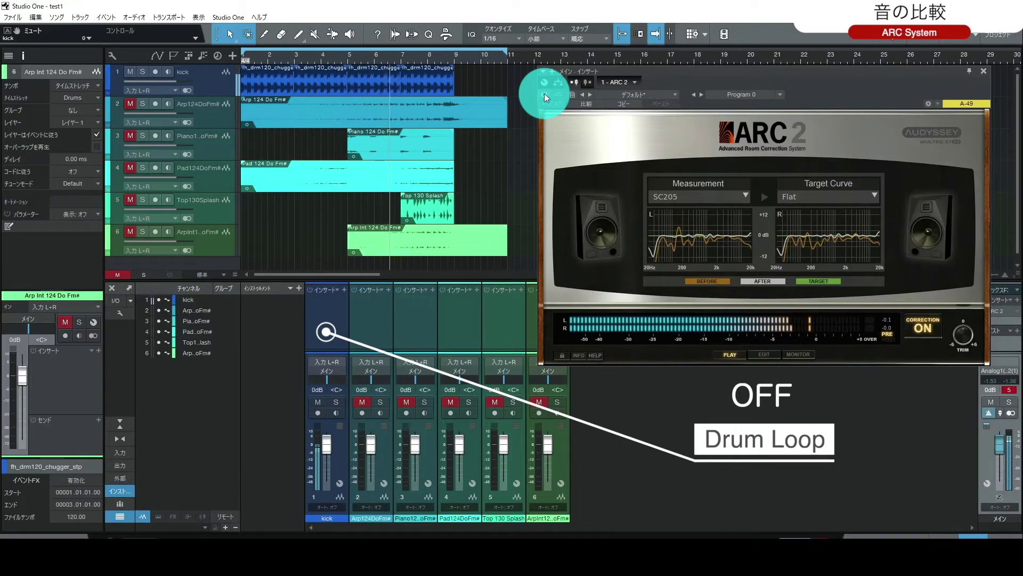
left_click(545, 94)
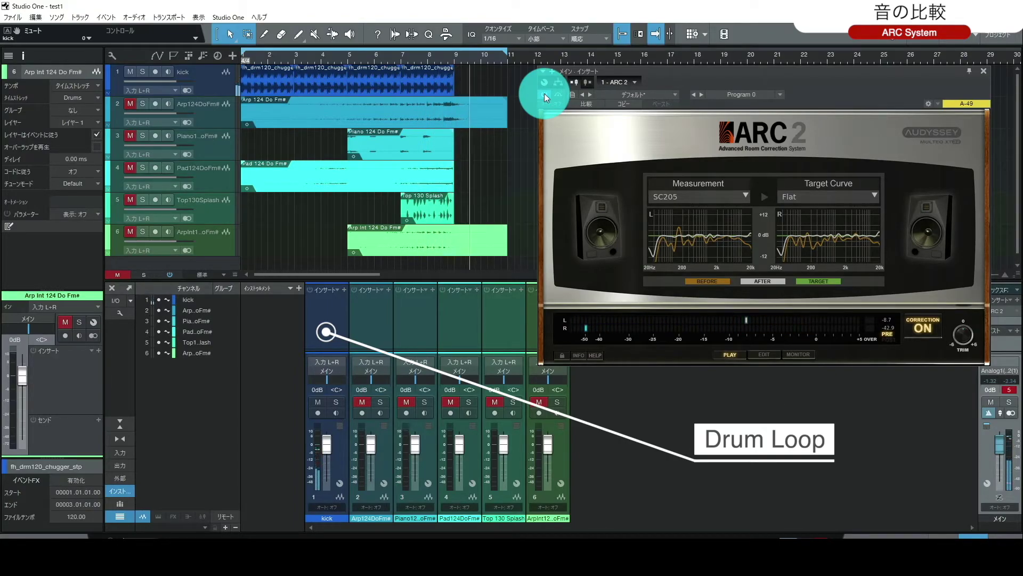
Mute the kick track, unmute the piano track and set the playback position to bar 5
left_click(131, 72)
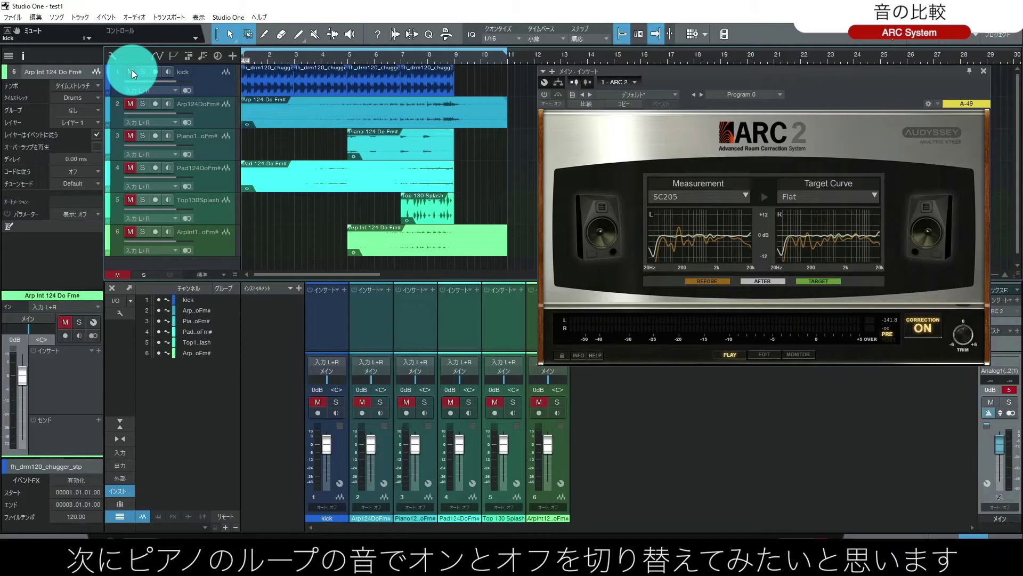
left_click(383, 149)
key("m")
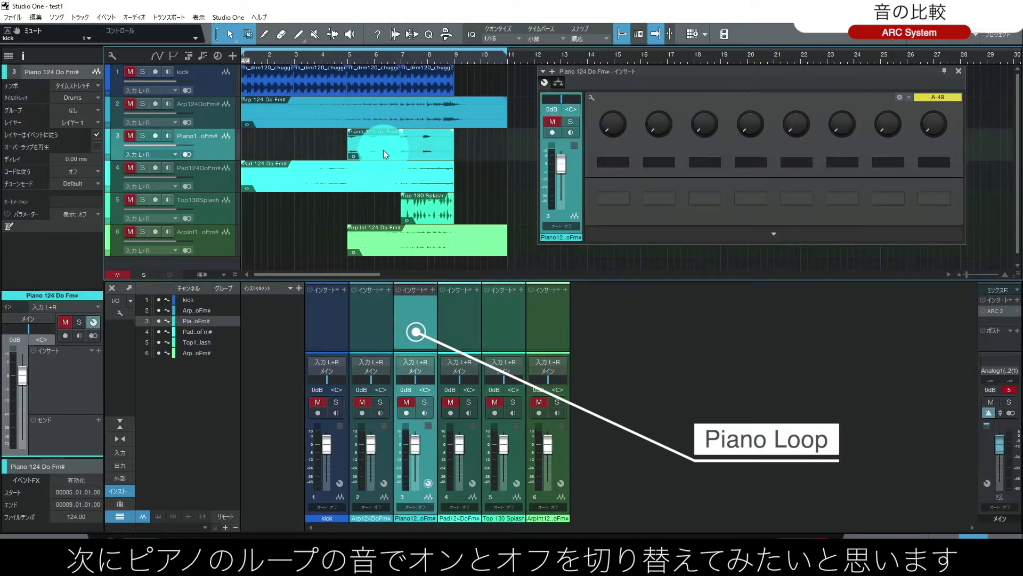
left_click(349, 61)
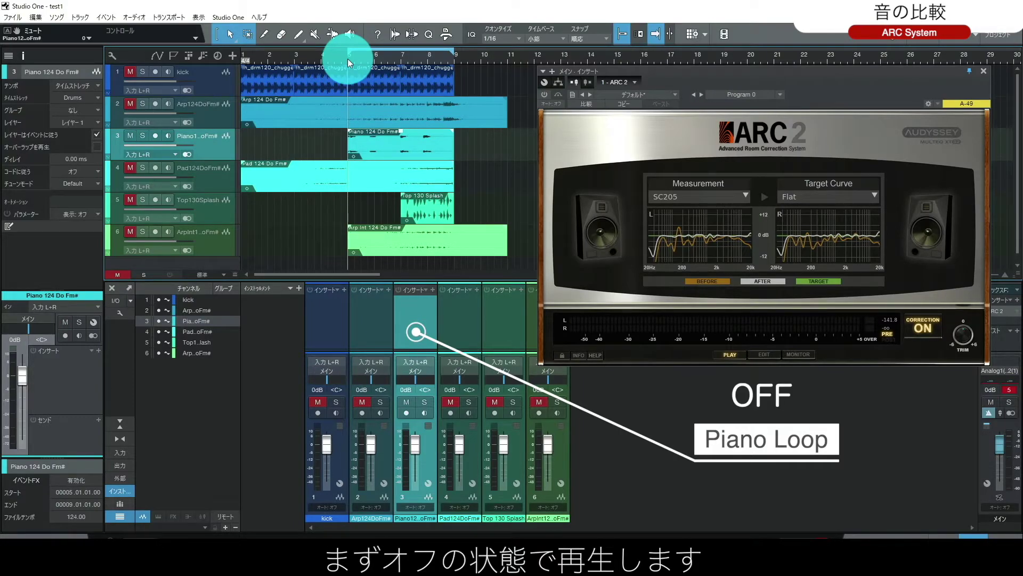
Play the piano loop once with ARC 2 bypassed and once with it active
key("space")
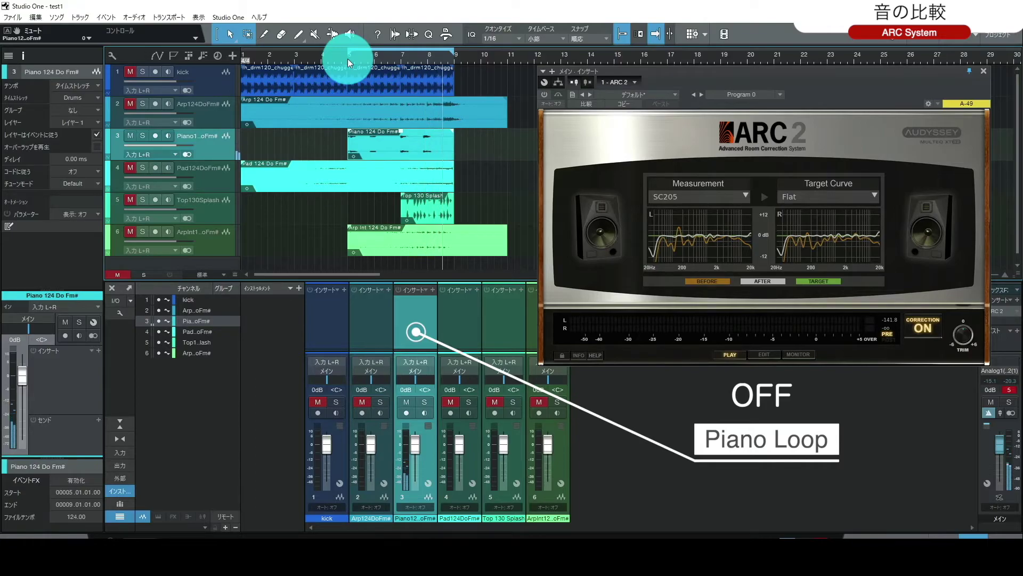
key("space")
left_click(544, 95)
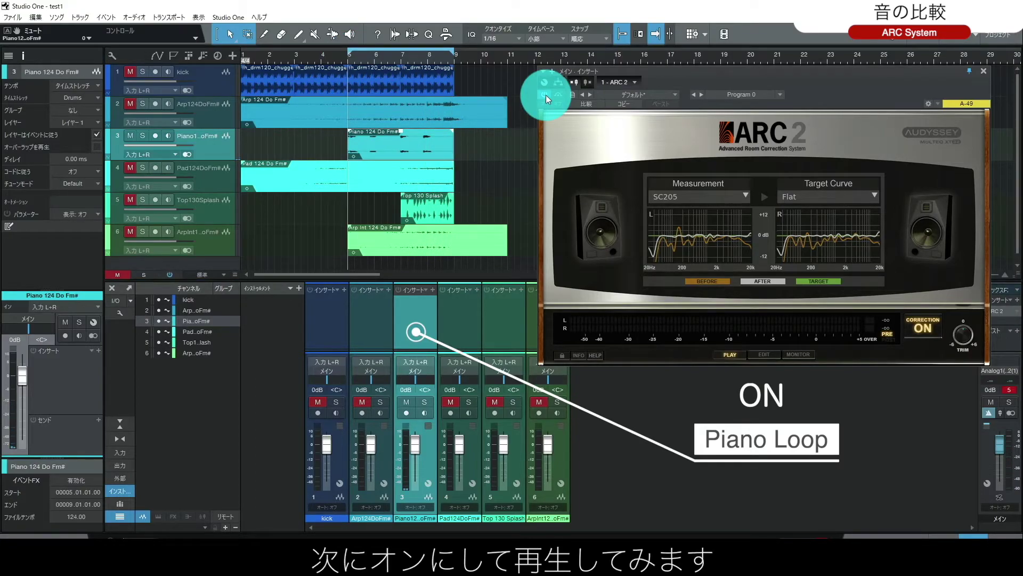
key("space")
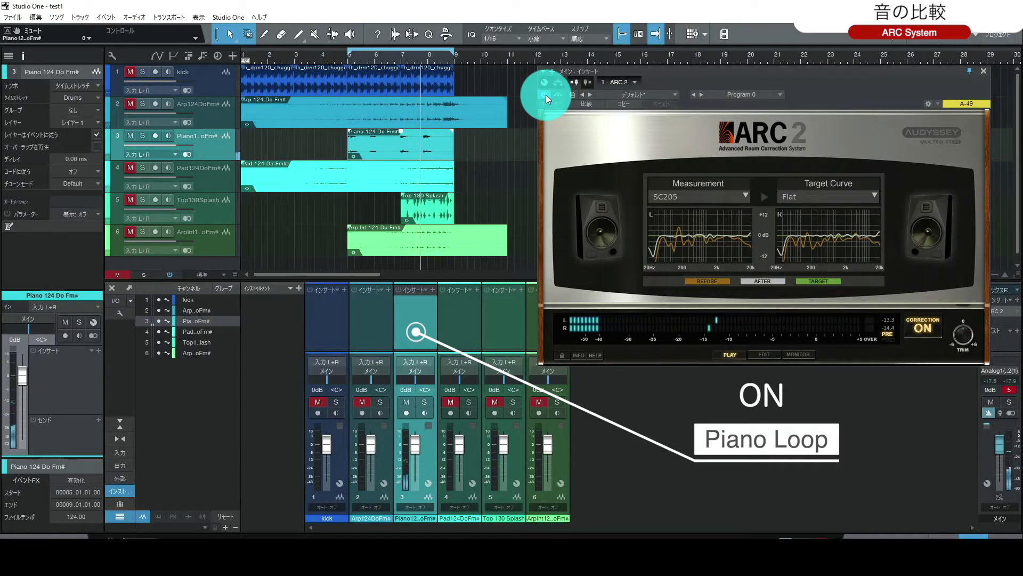
key("space")
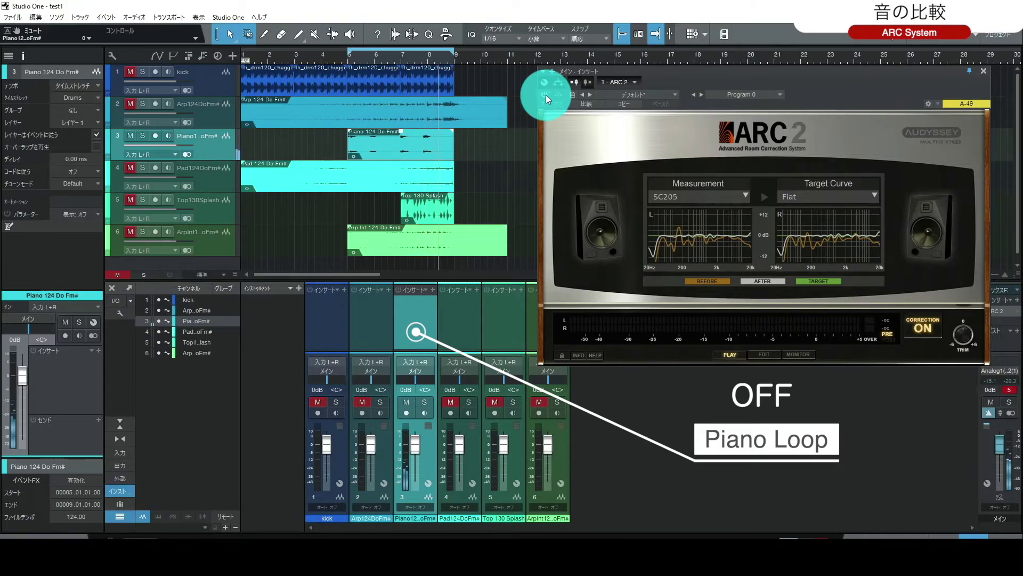
Toggle ARC 2 on and off during piano loop playback to compare the sound
left_click(545, 96)
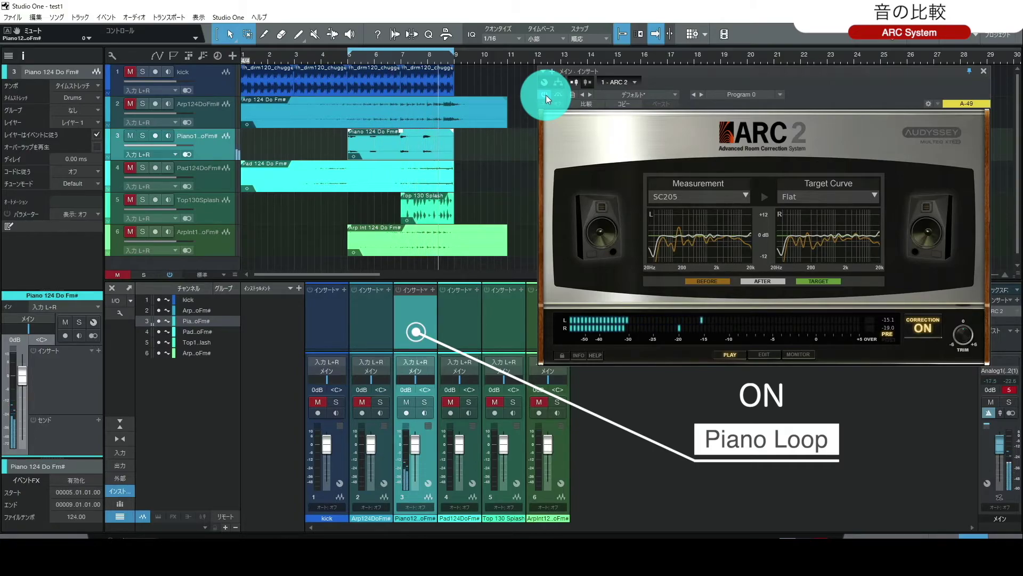
left_click(547, 97)
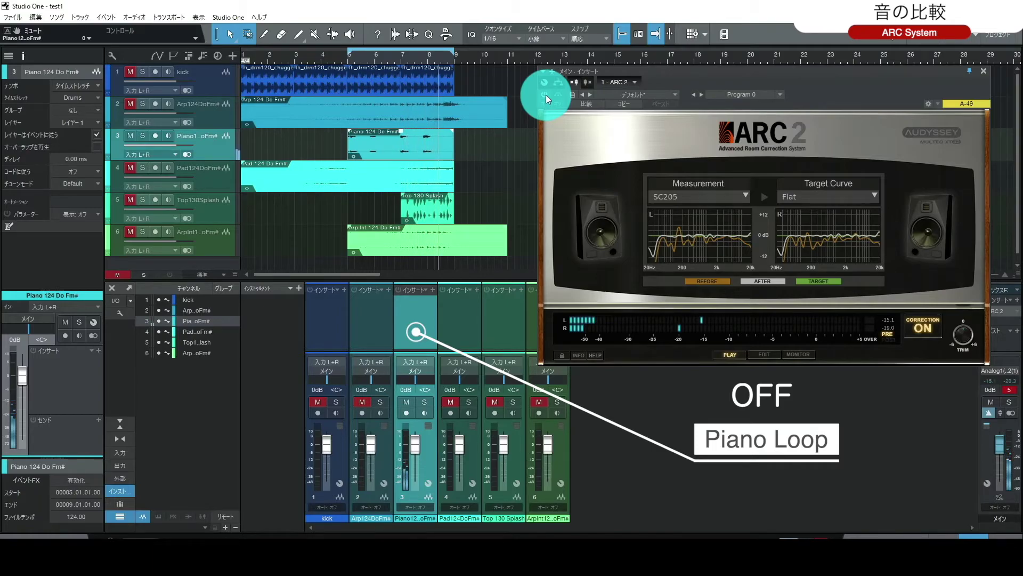
left_click(546, 97)
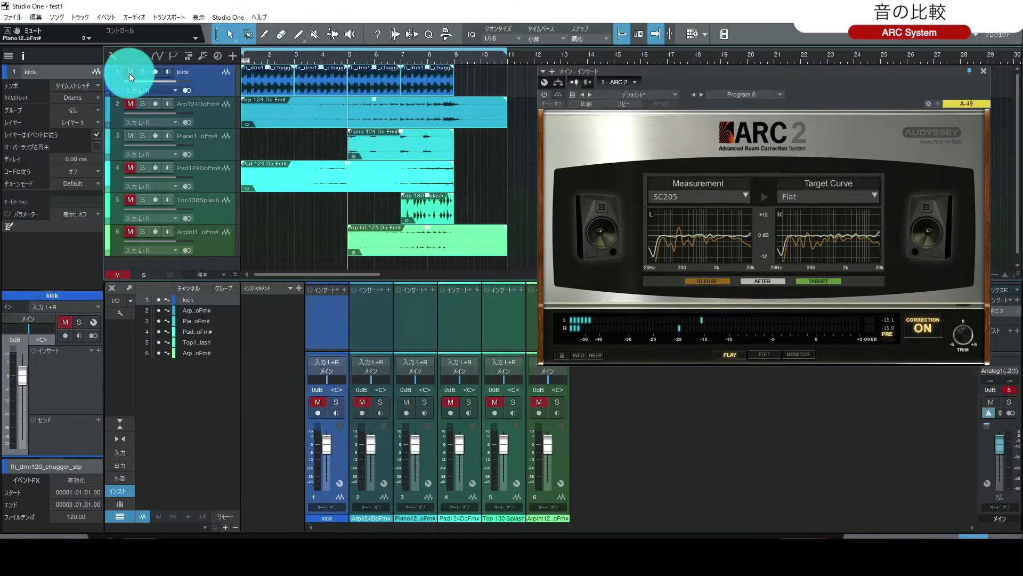
Unmute the kick, Arp, Pad, Top 130 Splash and ArpInt tracks so all six loops can sound together
left_click(129, 72)
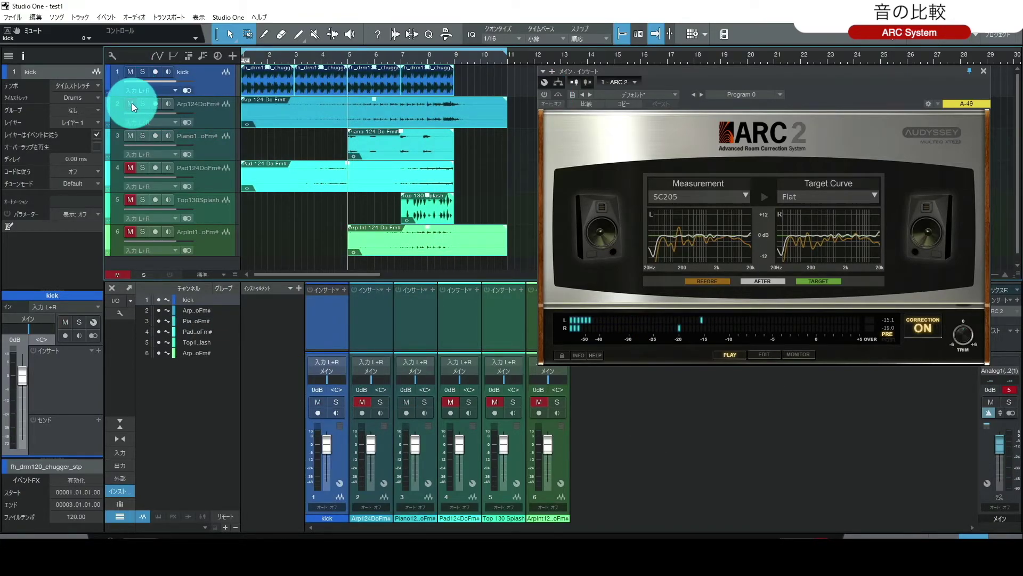
left_click(131, 104)
left_click(129, 168)
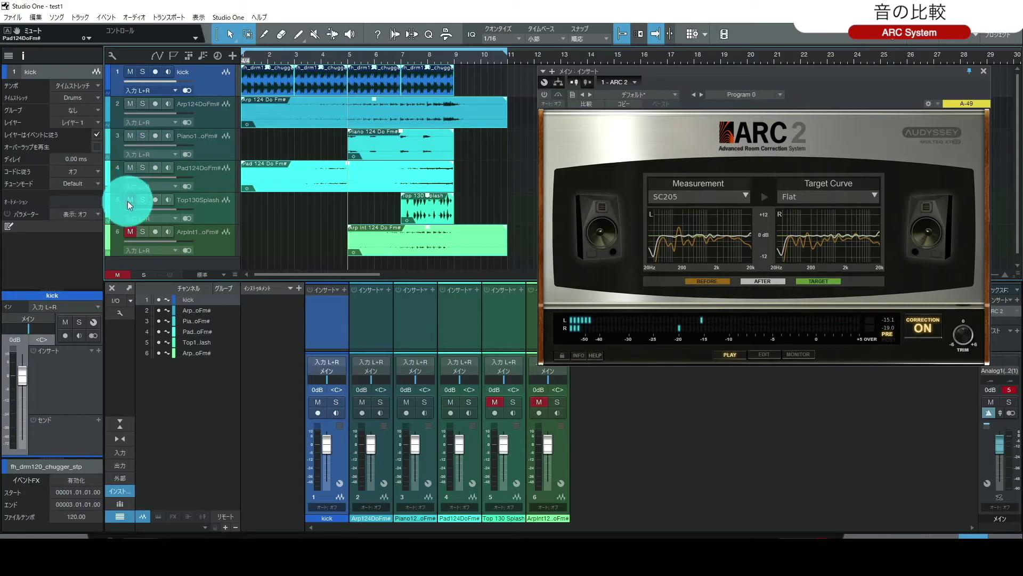
left_click(128, 231)
Play all the loops together from the song start, once with ARC 2 bypassed and once with it active
left_click(513, 80)
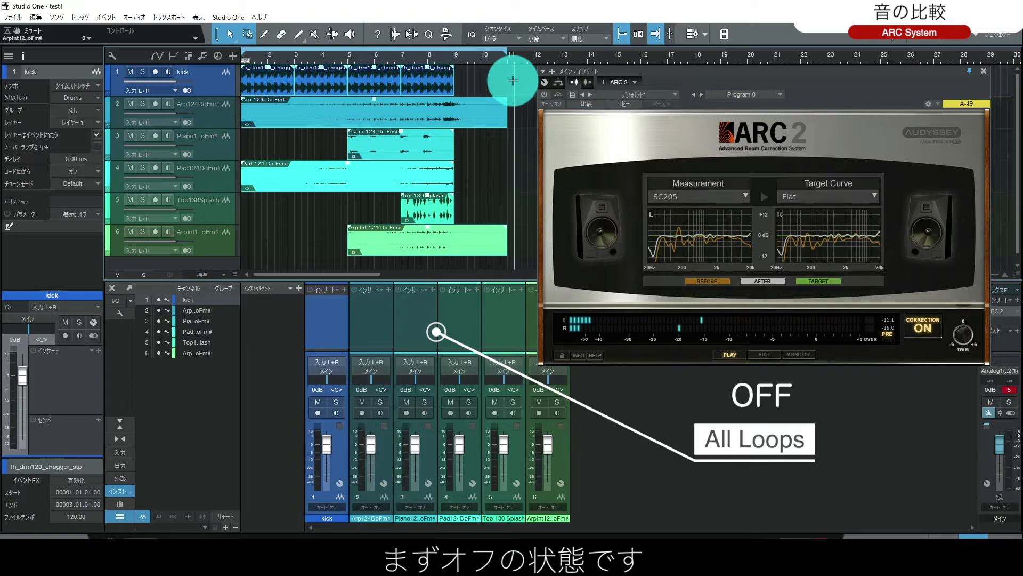
key("space")
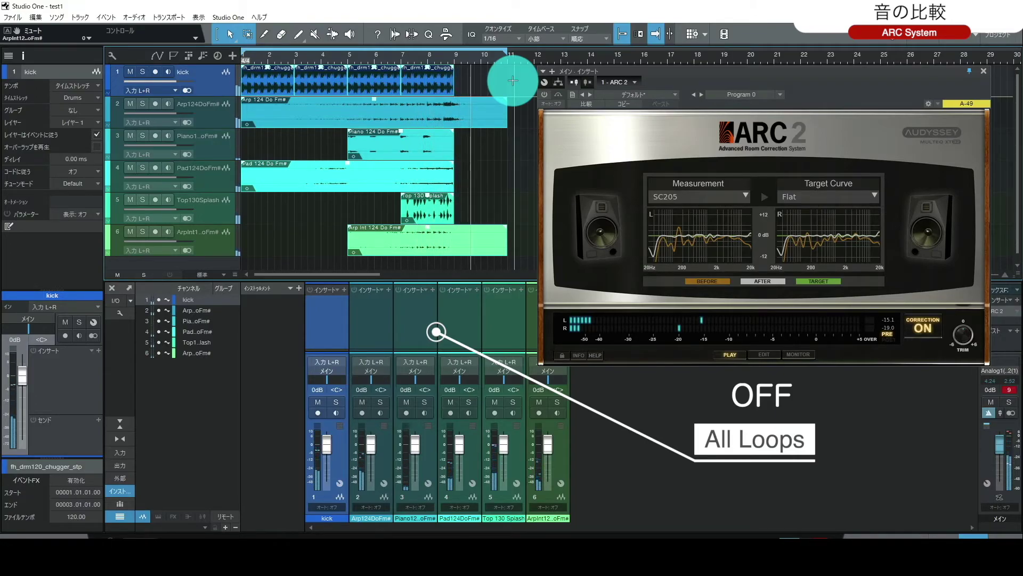
key("space")
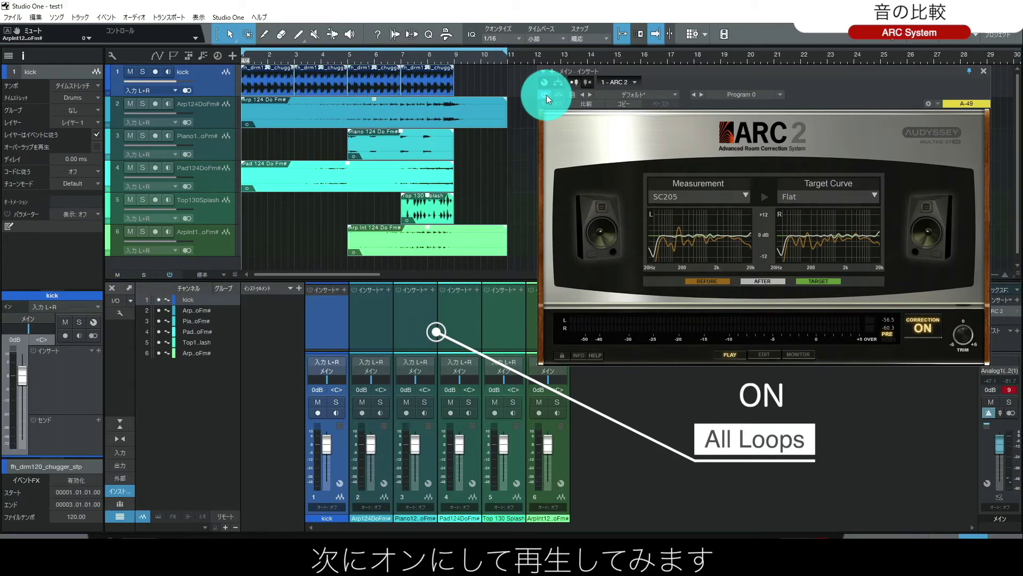
key("space")
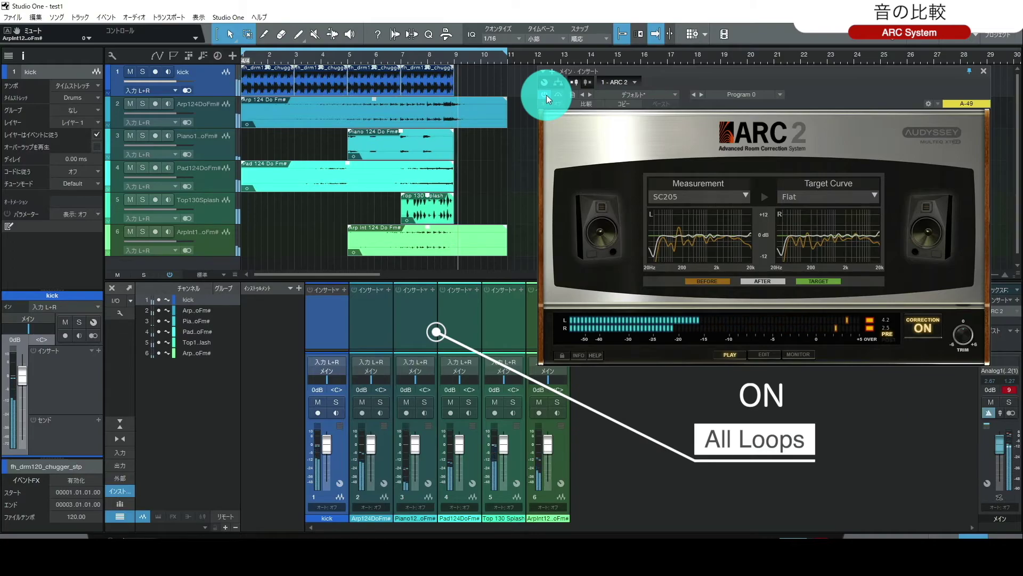
key("space")
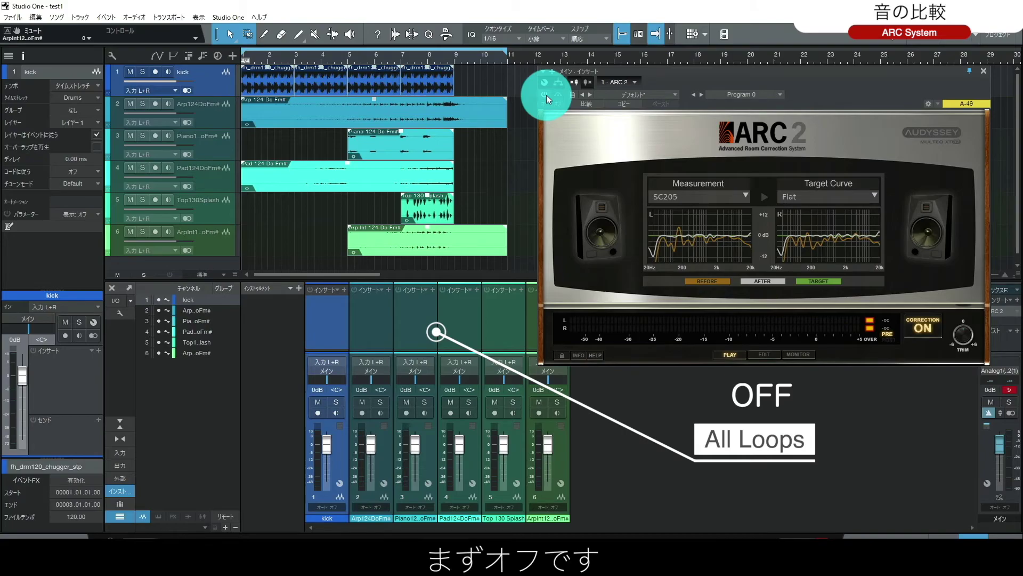
Play all the loops with ARC 2 bypassed and switch it on during playback to compare the sound
key("space")
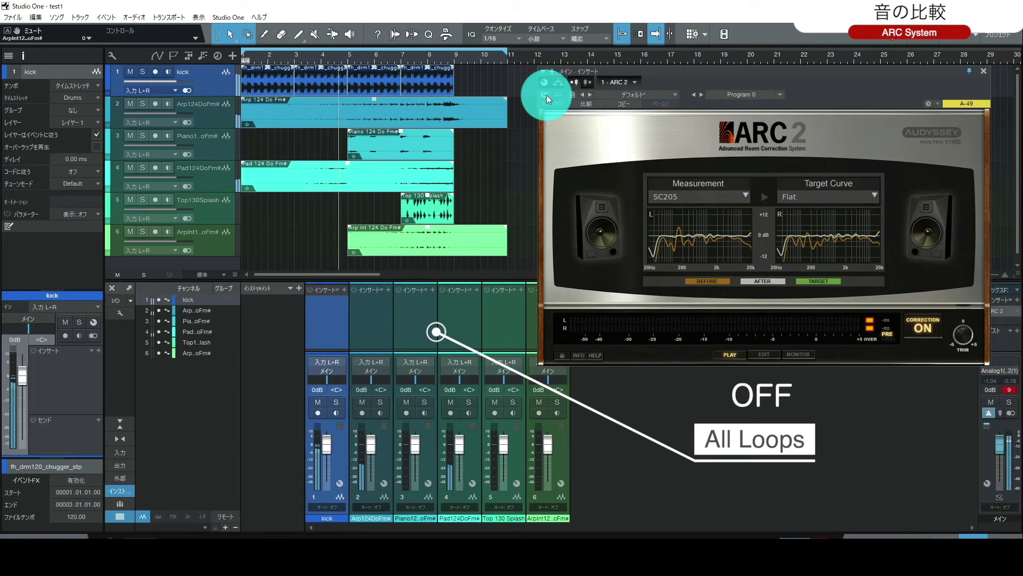
left_click(545, 96)
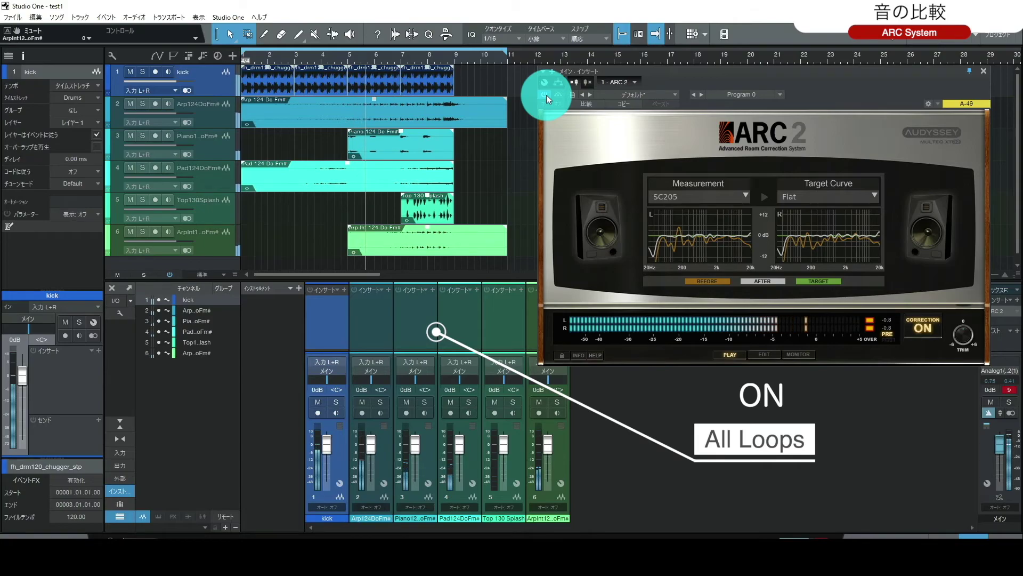